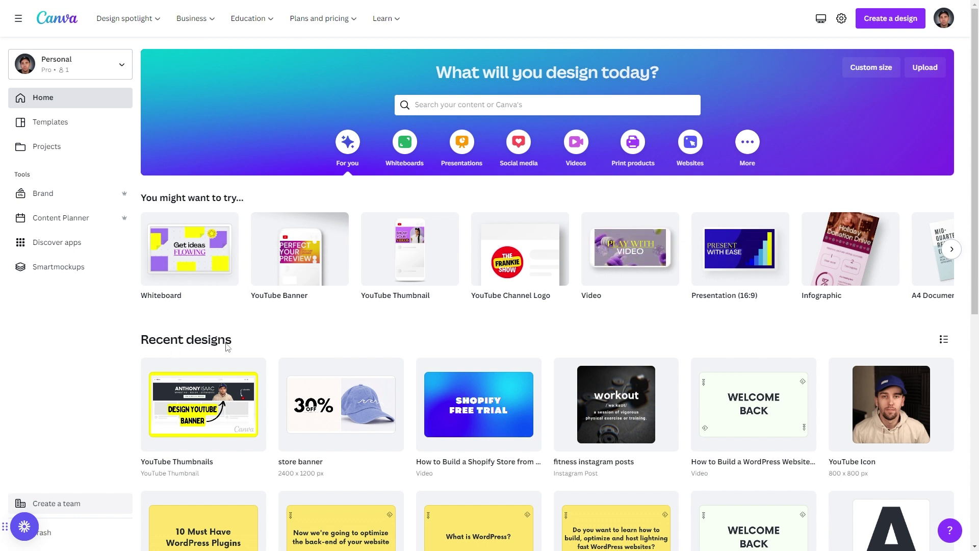
Look through the recent designs and the Whiteboards, Presentations, Social media, Videos and Print products categories on the home page
scroll(228, 347, down, 6)
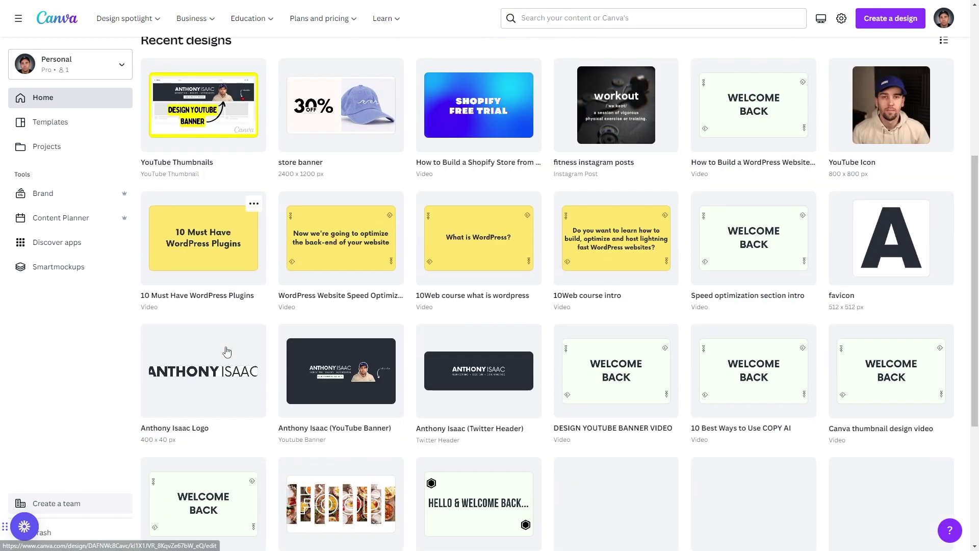
scroll(225, 350, up, 6)
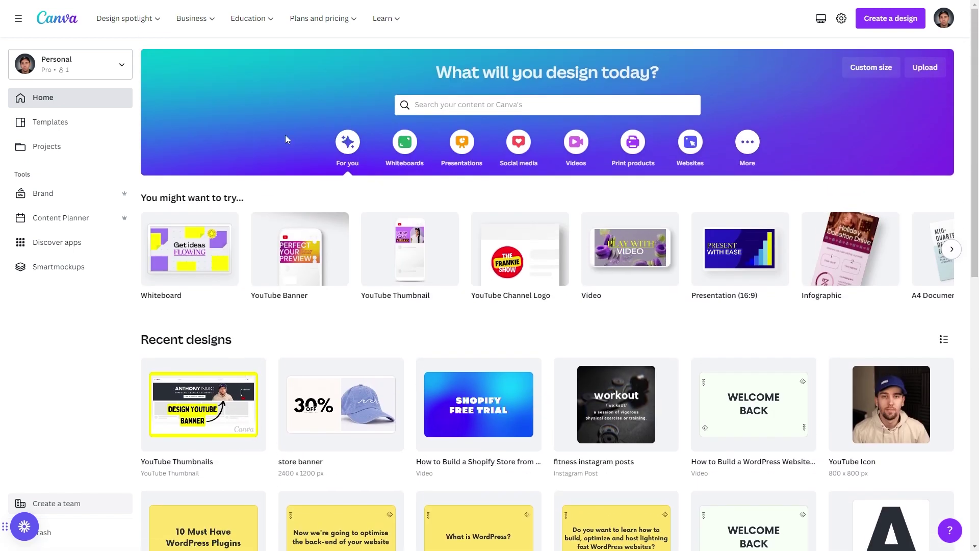
click(404, 143)
click(462, 146)
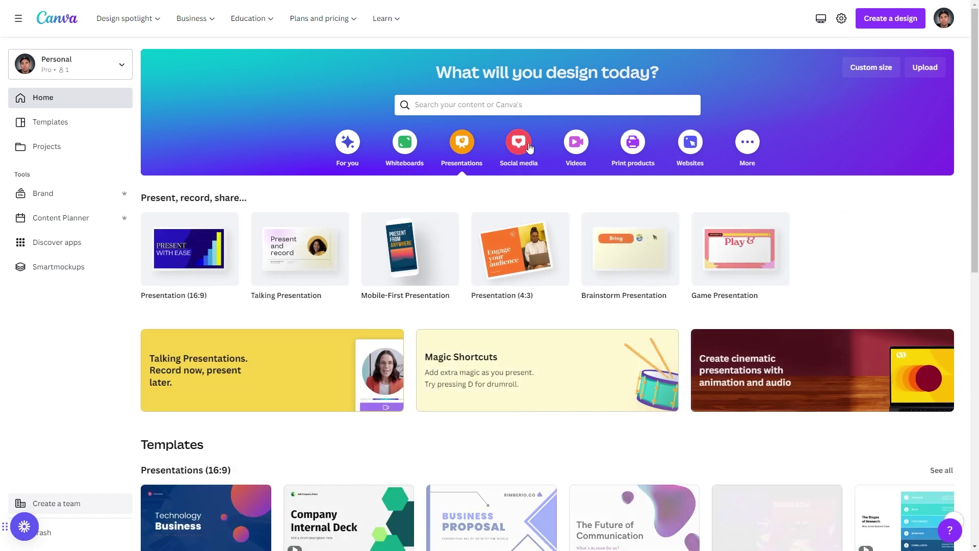
click(518, 145)
click(580, 152)
click(637, 158)
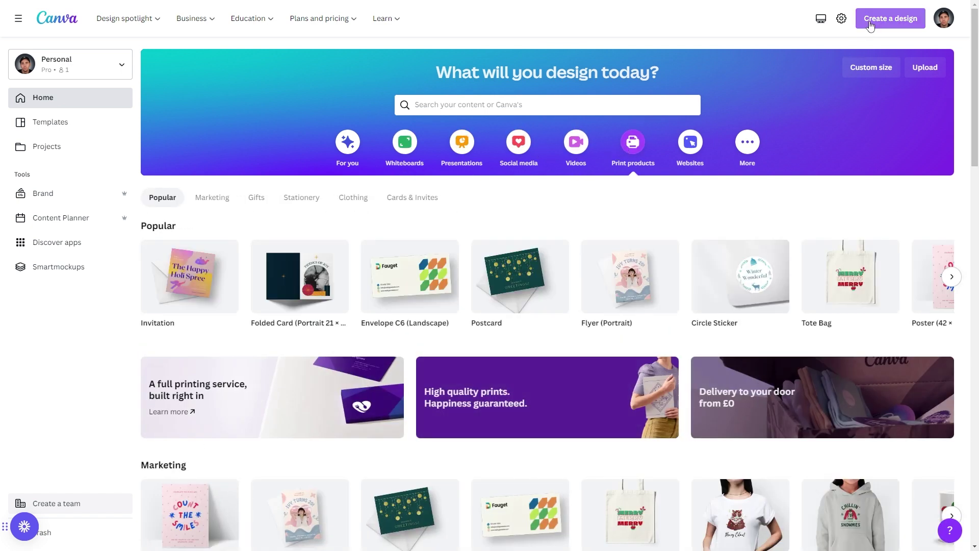
Search the templates for "youtube thumb" and open the YouTube Thumbnail (1280 × 720 px) design type
click(471, 106)
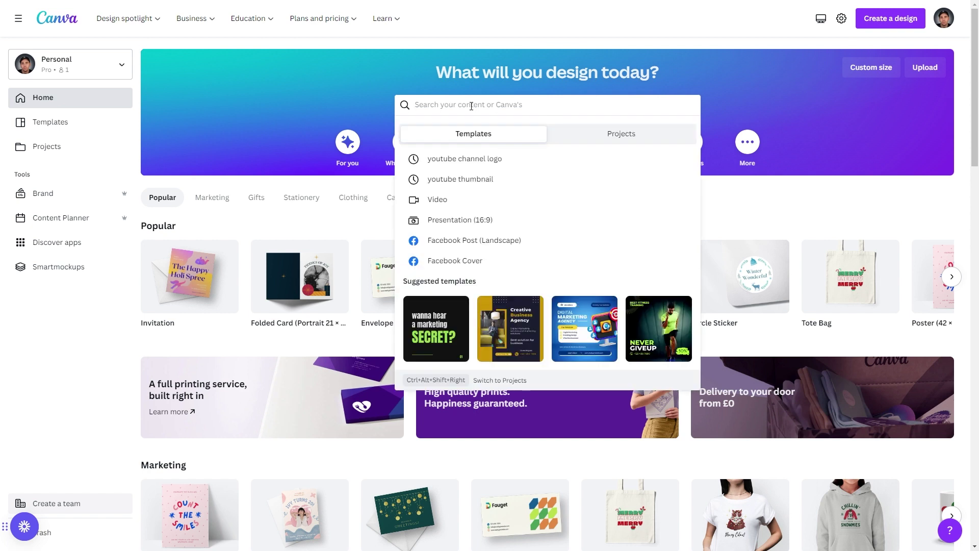
text(youtube th)
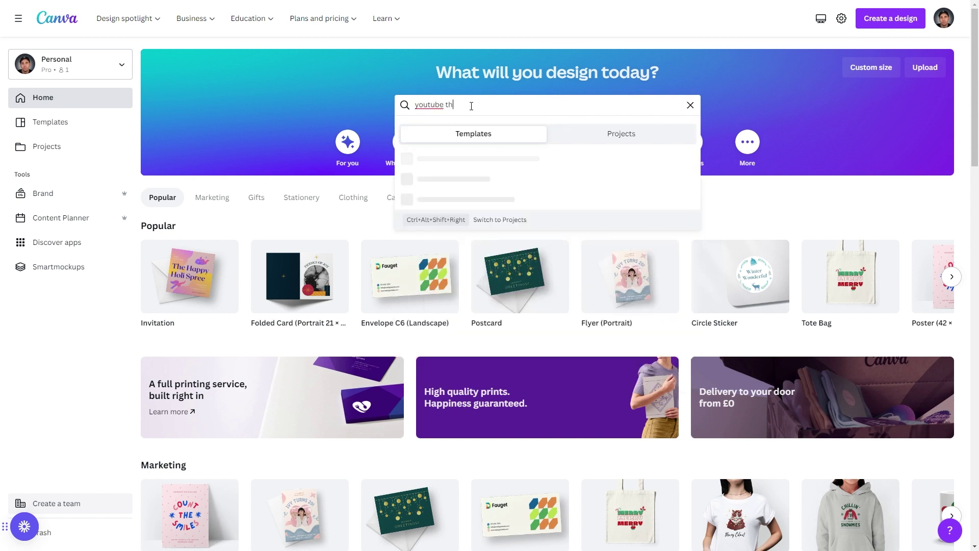
text(umb)
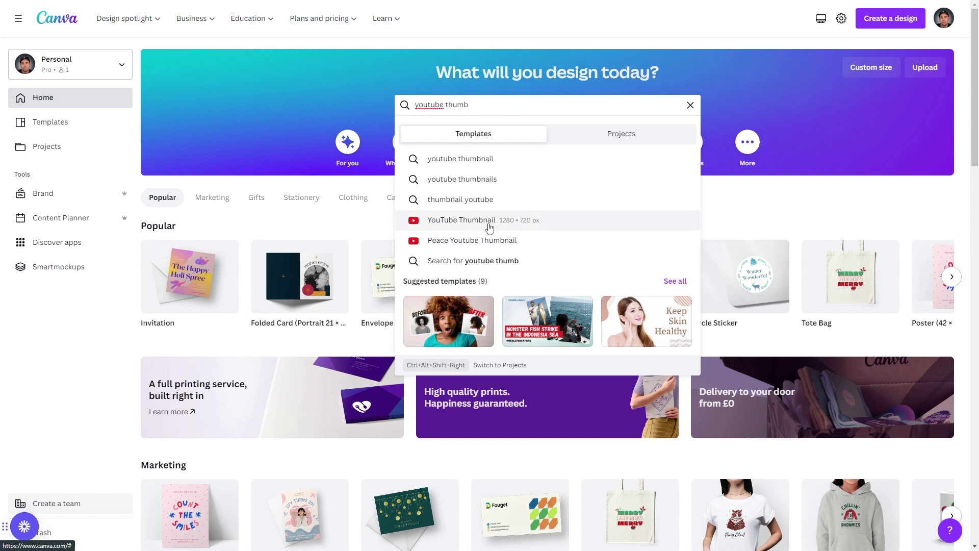
click(488, 224)
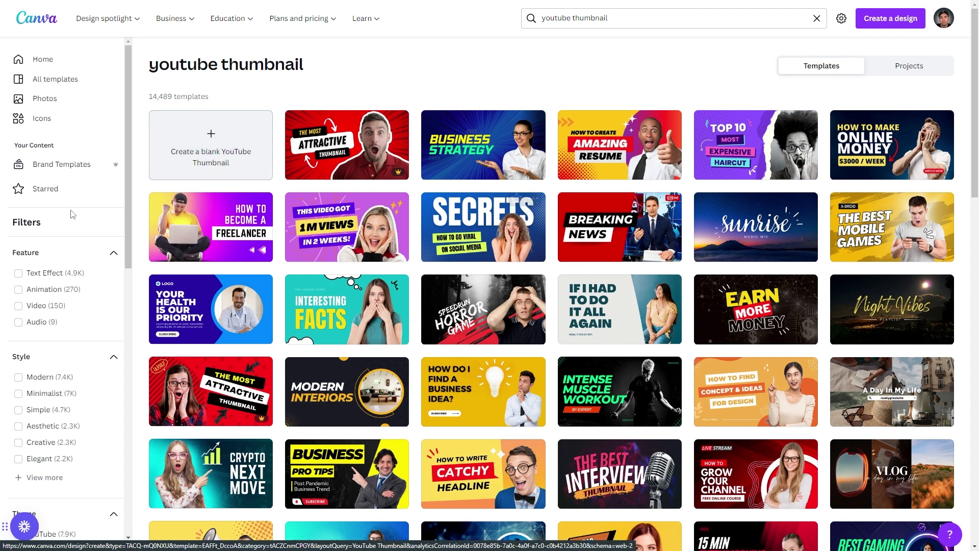
Review the template filters and create a blank YouTube Thumbnail design
scroll(54, 263, down, 3)
scroll(55, 263, down, 1)
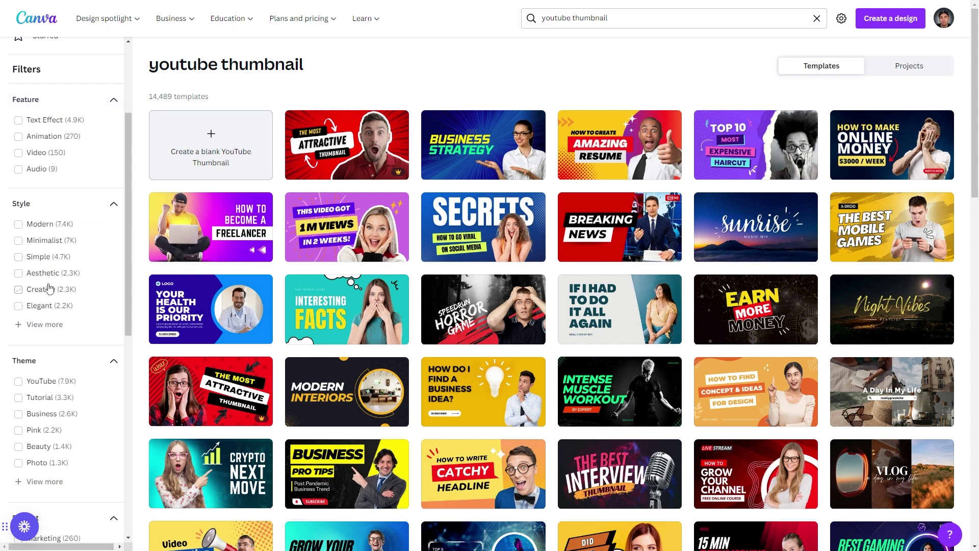
scroll(49, 288, up, 3)
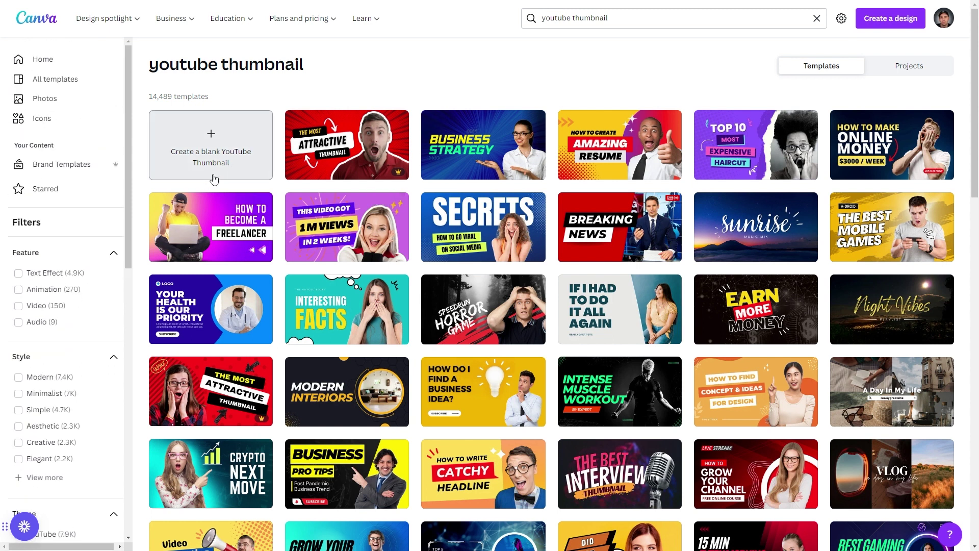
click(206, 151)
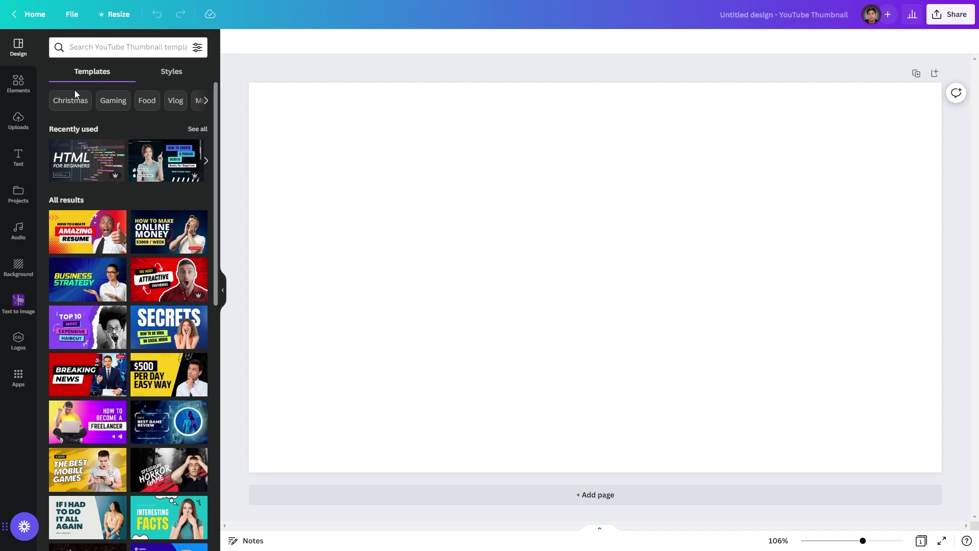
Apply the blue "How to make online money" template from the Money category to the blank page
click(205, 101)
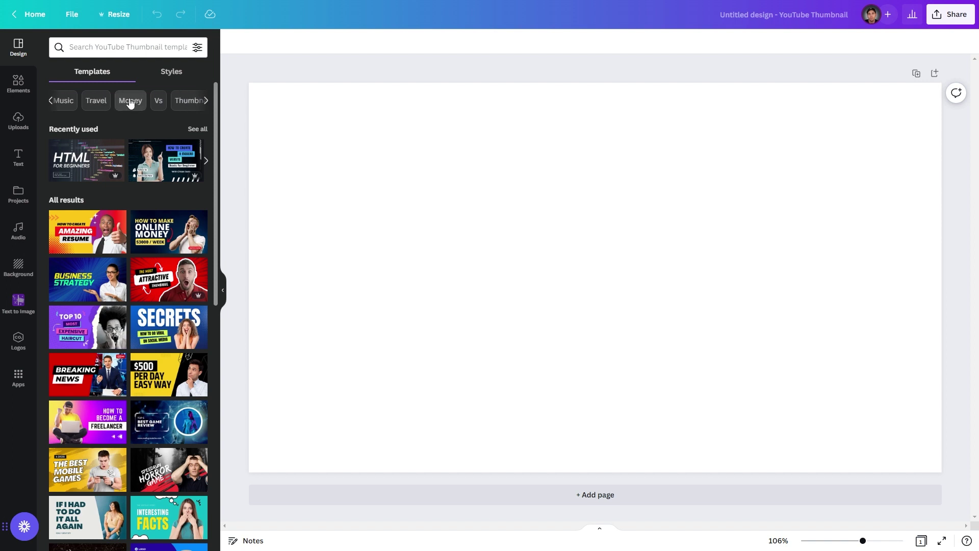
click(130, 101)
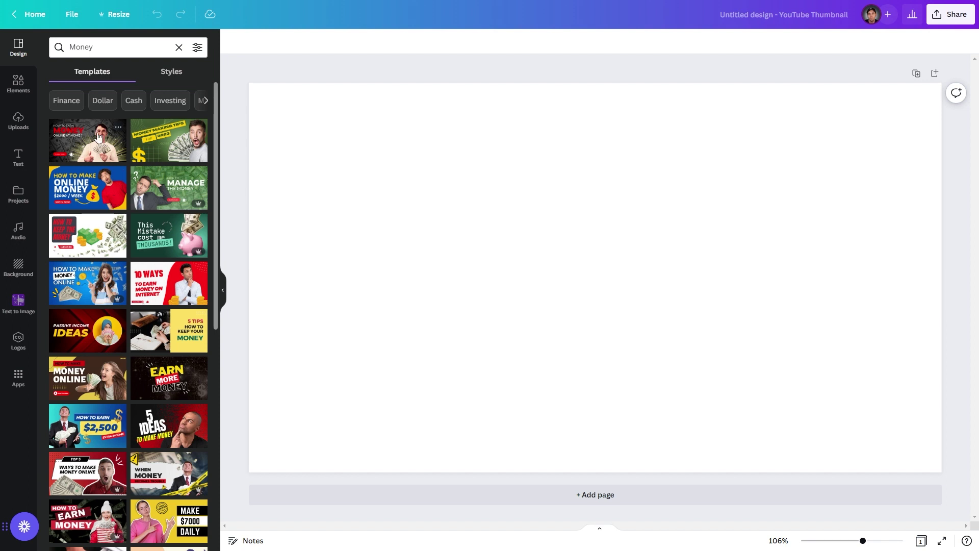
click(86, 195)
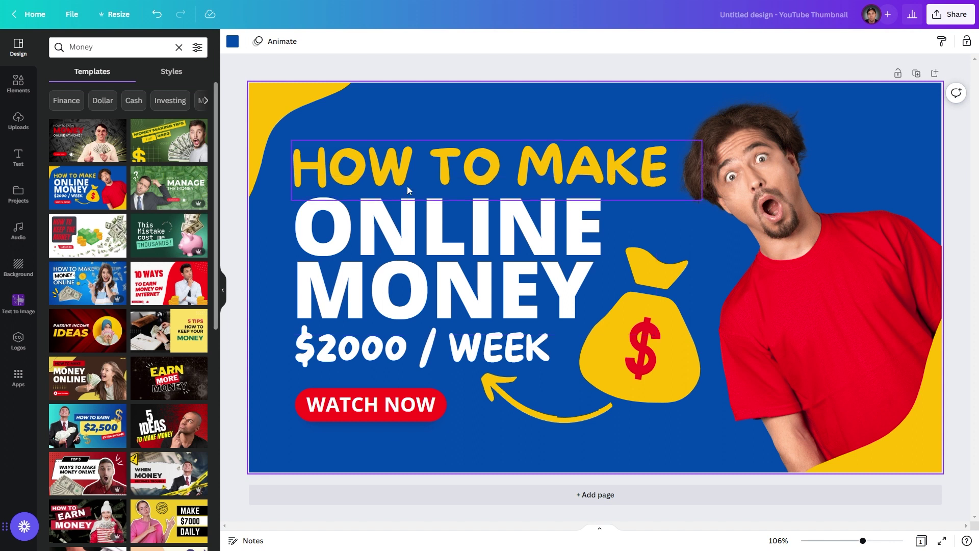
Scale the money bag graphic down slightly from its upper-left corner and look at its additional options
click(644, 351)
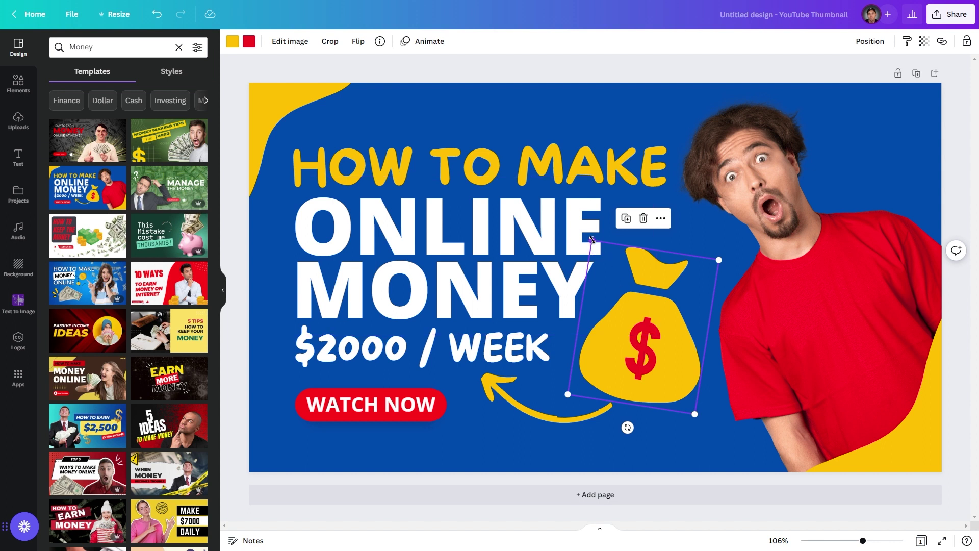
drag(591, 240, 613, 287)
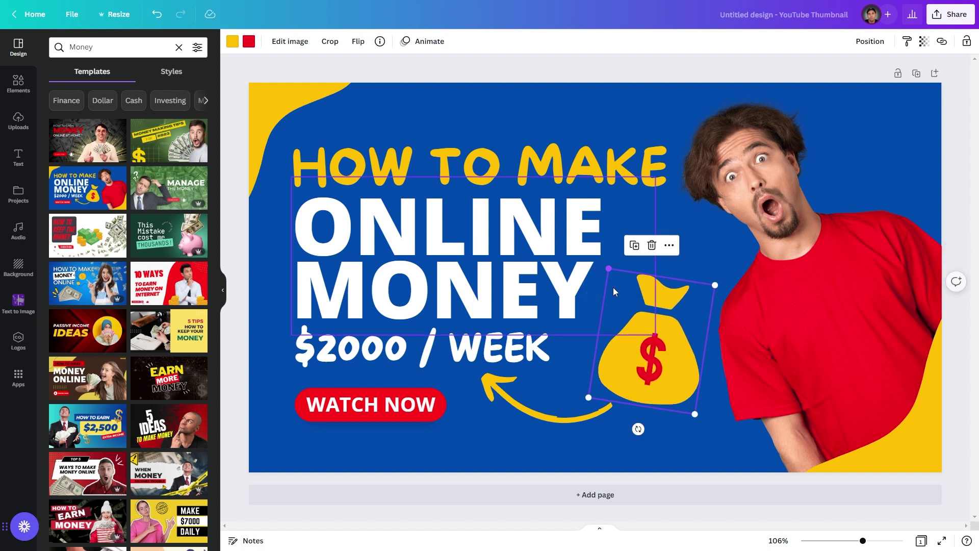
click(669, 246)
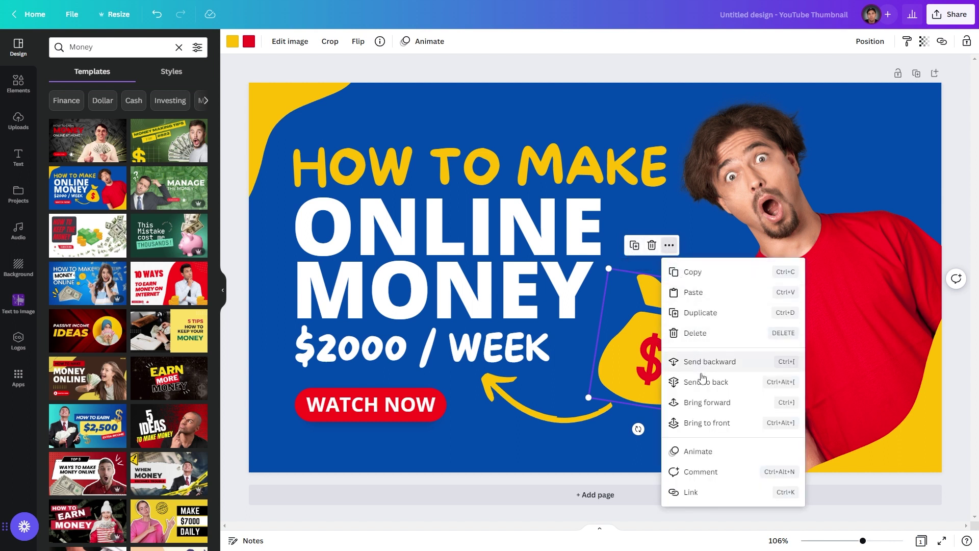
click(623, 349)
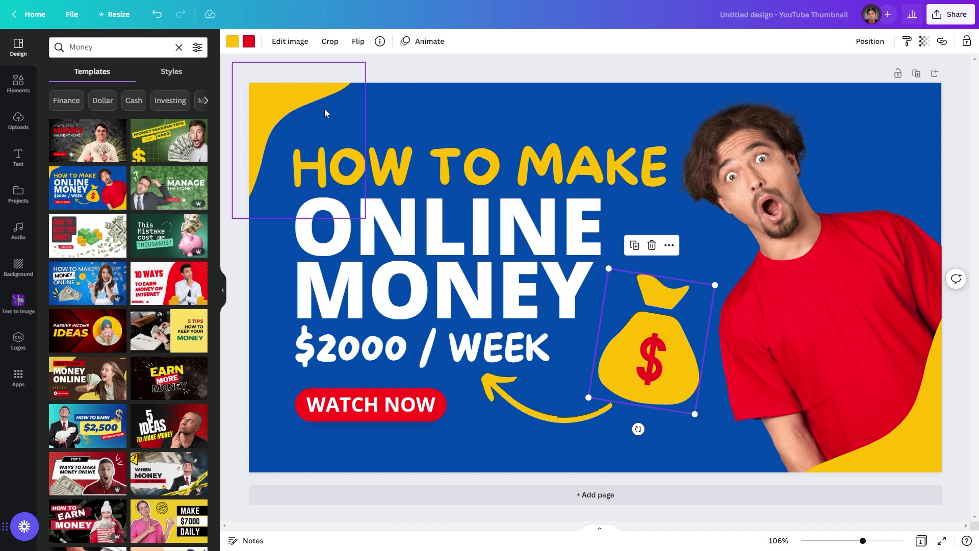
Recolor the dollar sign on the money bag to the document's blue, #004AAD
click(249, 41)
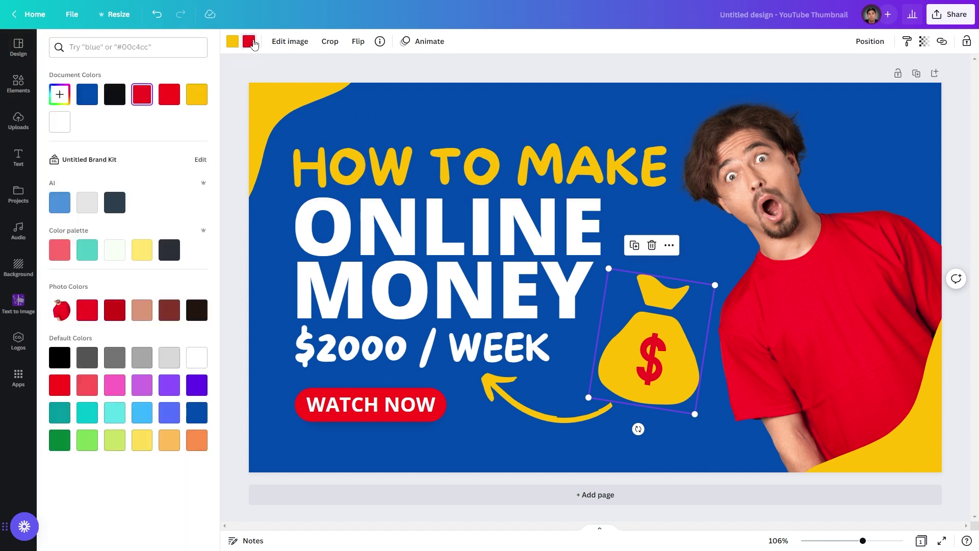
click(89, 96)
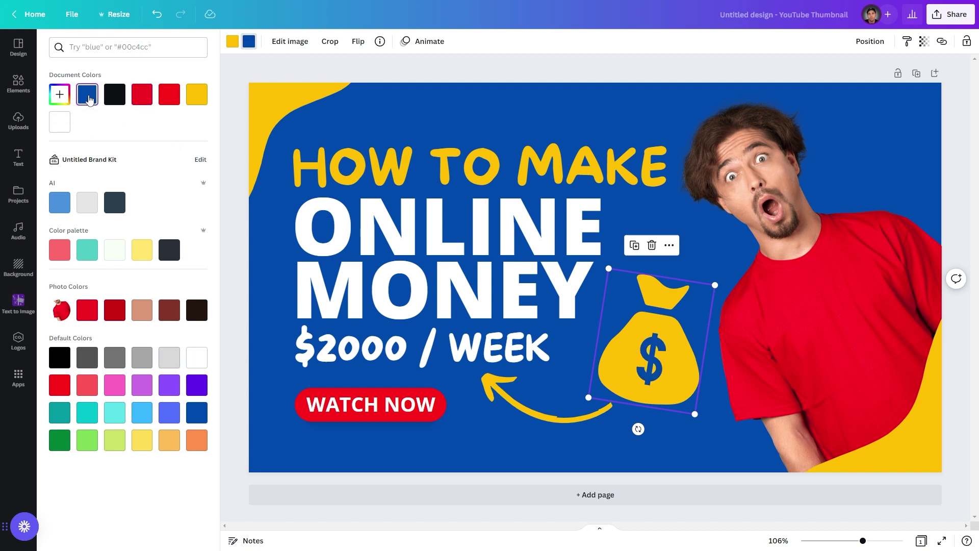
click(60, 96)
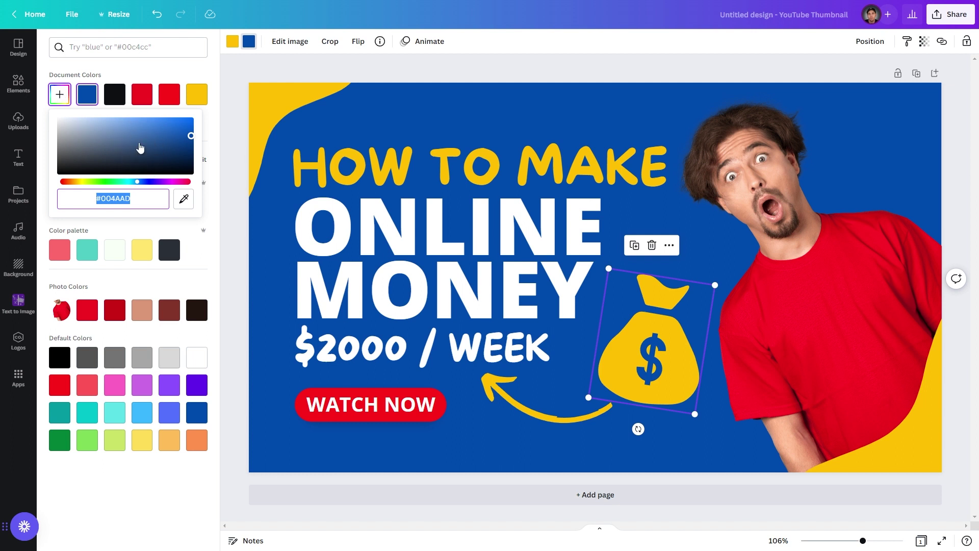
click(134, 83)
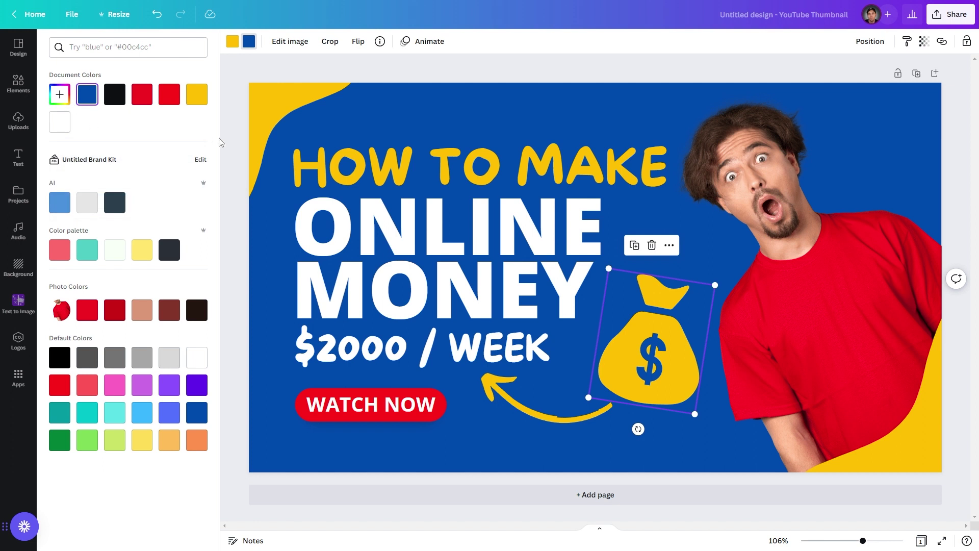
click(232, 146)
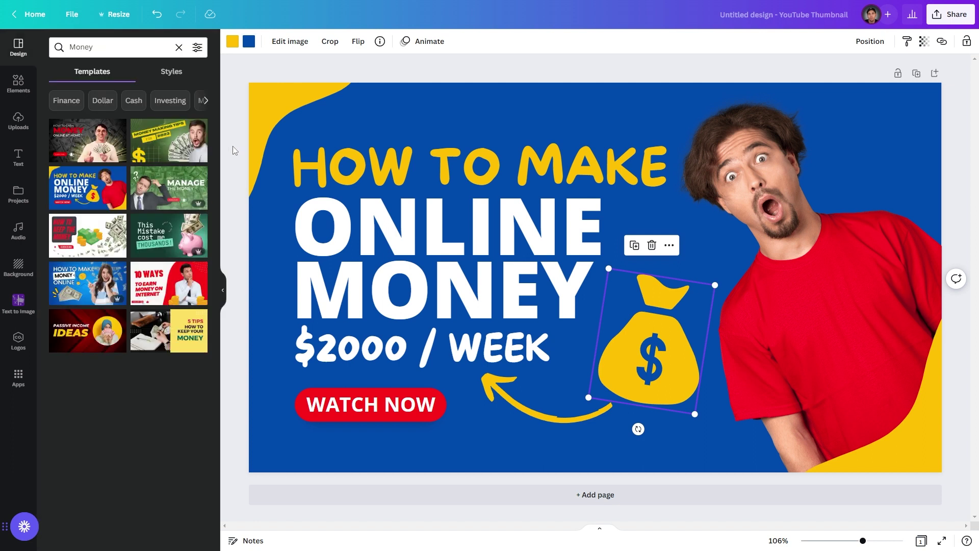
click(232, 146)
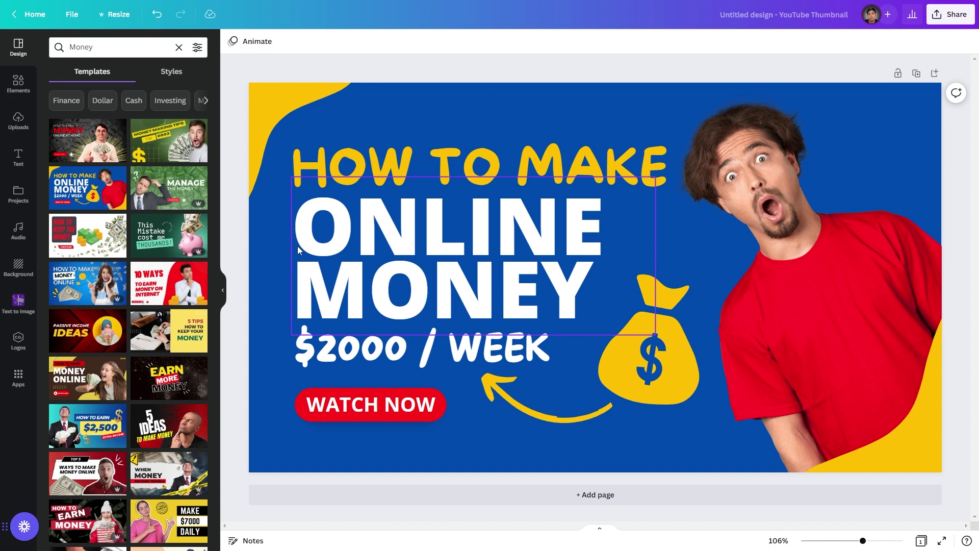
Replace the plain blue page background with the light-to-dark blue gradient from the background library
click(493, 111)
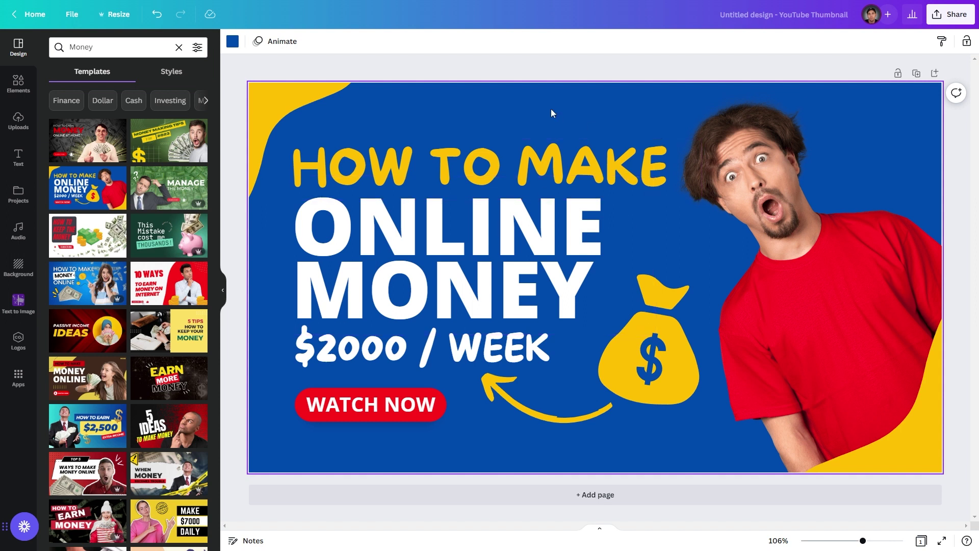
click(537, 65)
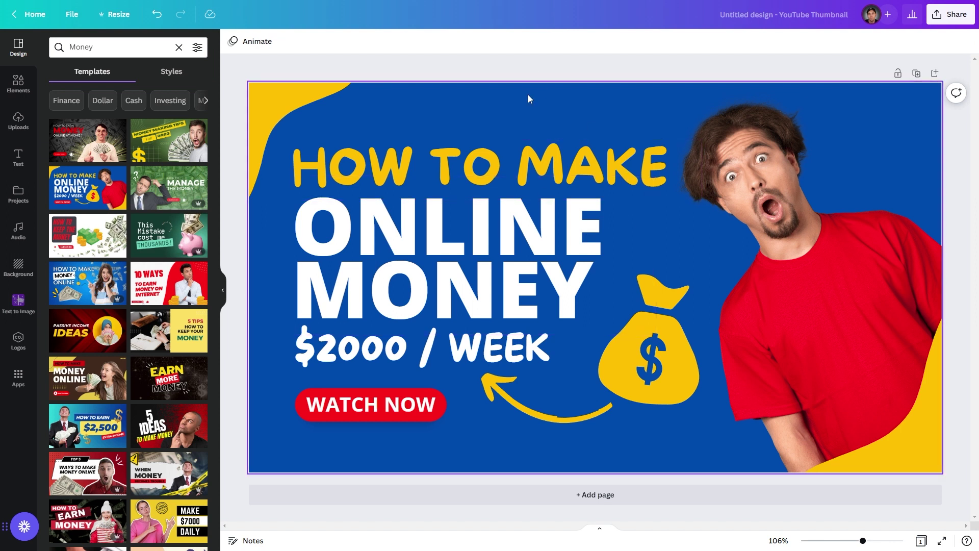
click(18, 266)
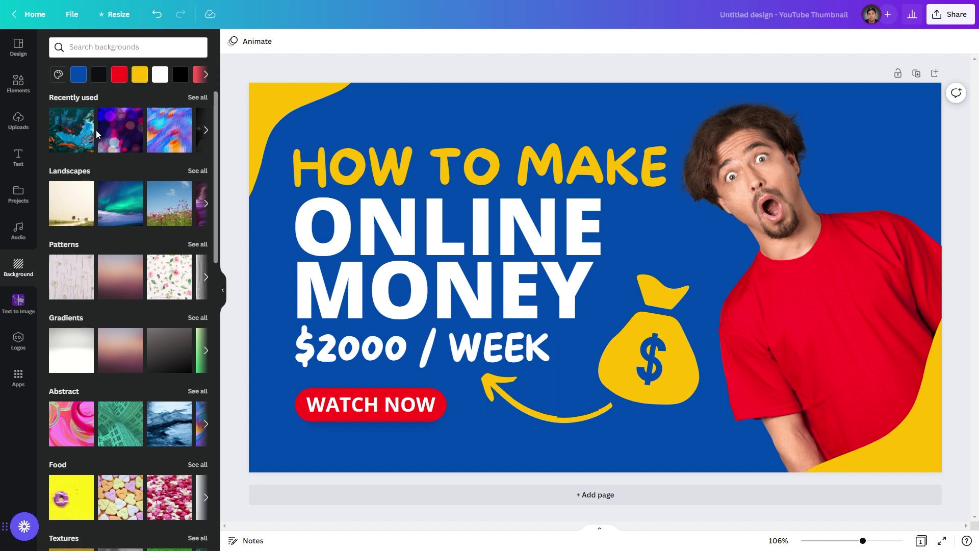
scroll(97, 153, down, 20)
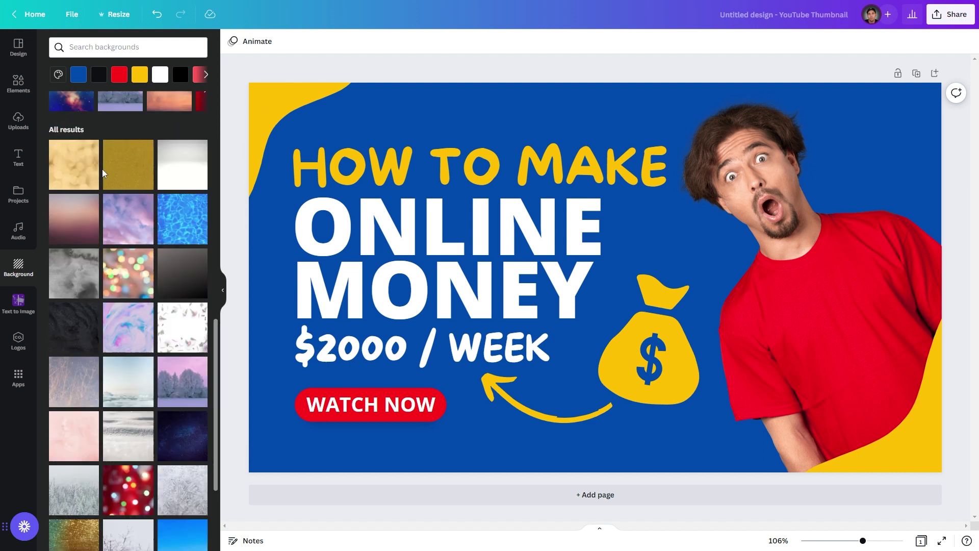
scroll(104, 172, down, 3)
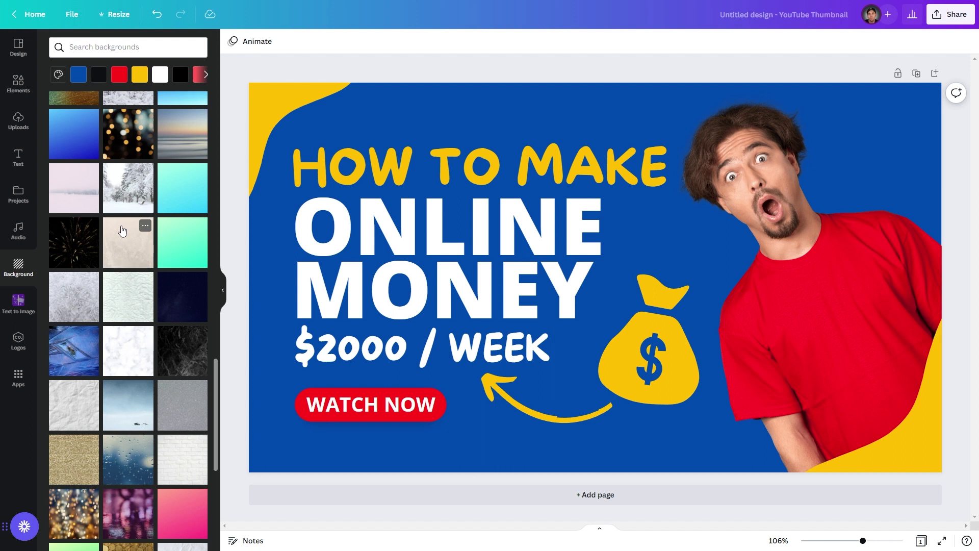
click(78, 151)
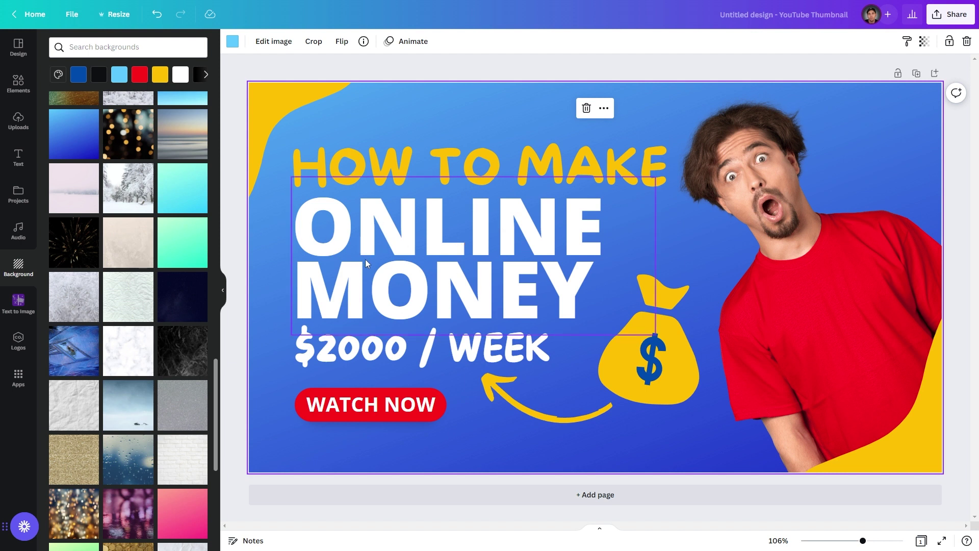
click(224, 292)
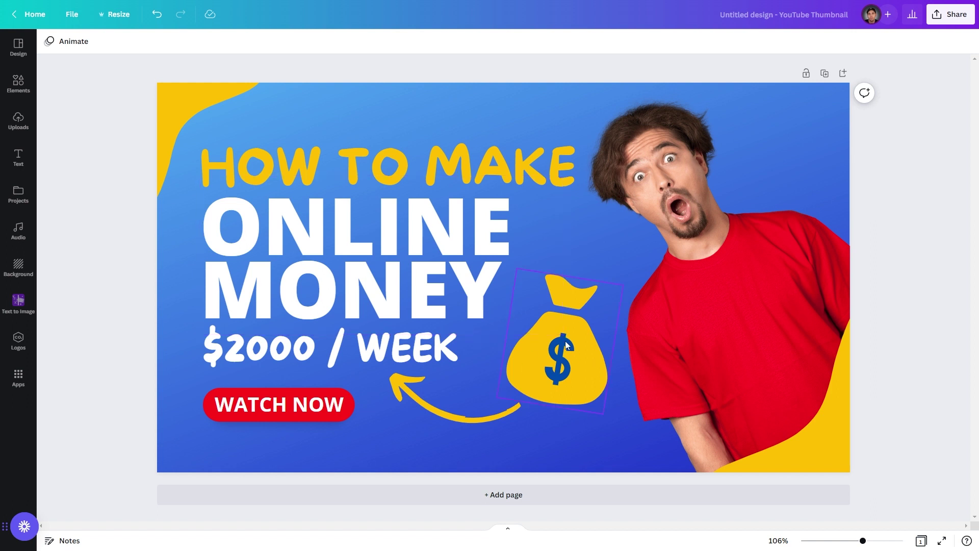
Delete the photo of the man in the red shirt, the money bag and the curved arrow
click(759, 234)
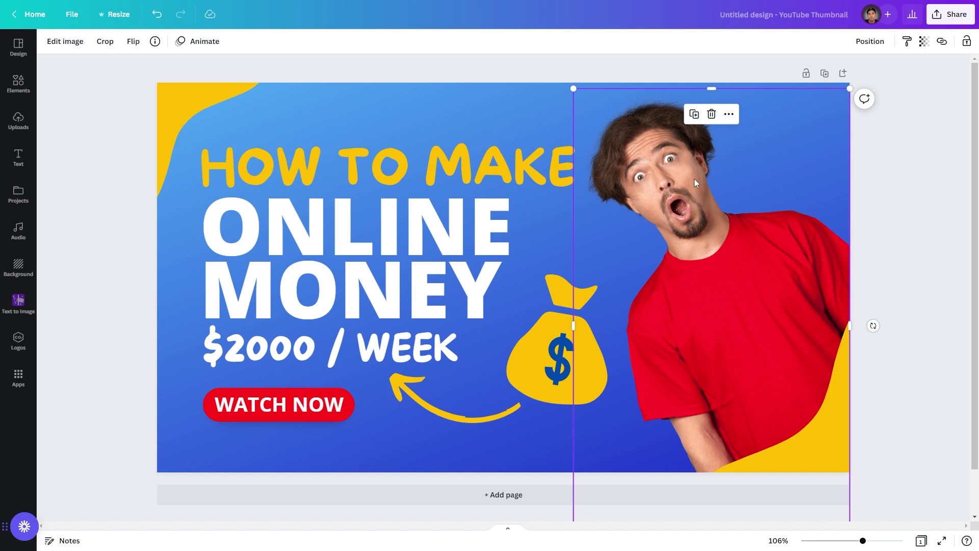
click(711, 116)
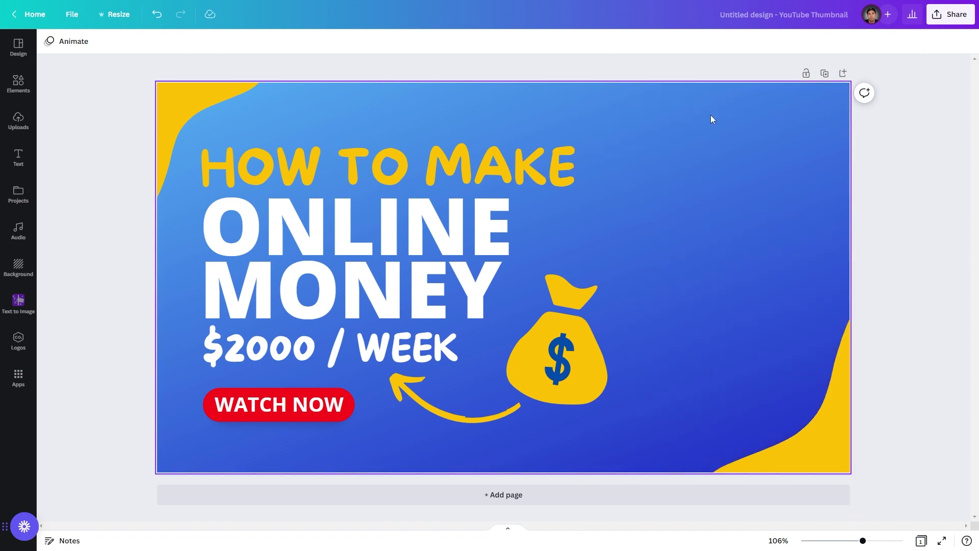
click(572, 360)
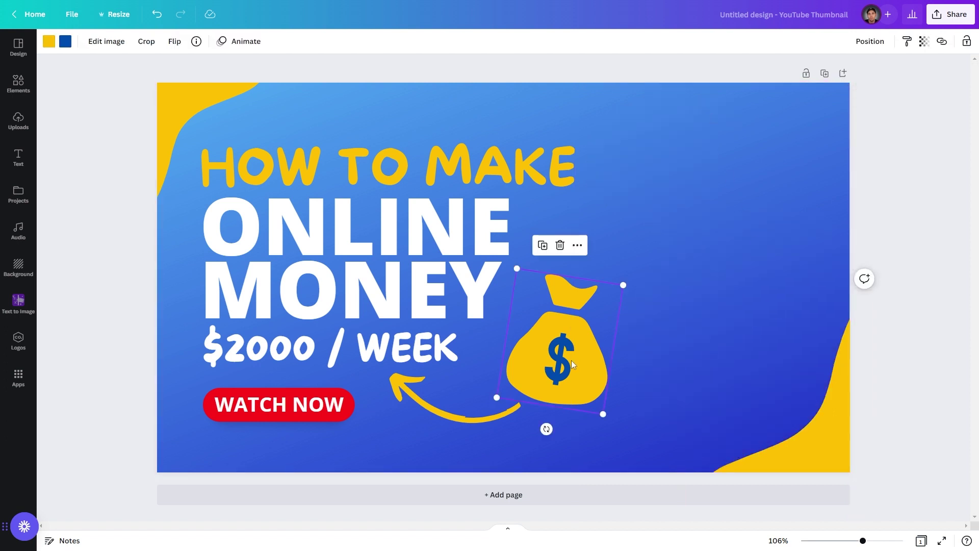
click(560, 245)
click(509, 410)
click(451, 350)
drag(141, 63, 265, 216)
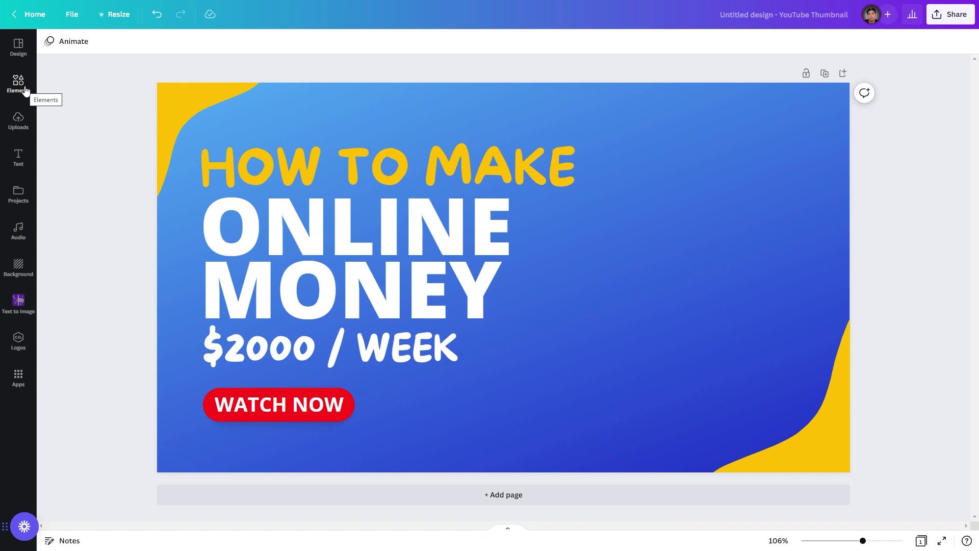
Search the elements for "money" and add the beige money bag with the green dollar sign from the graphics results
click(35, 89)
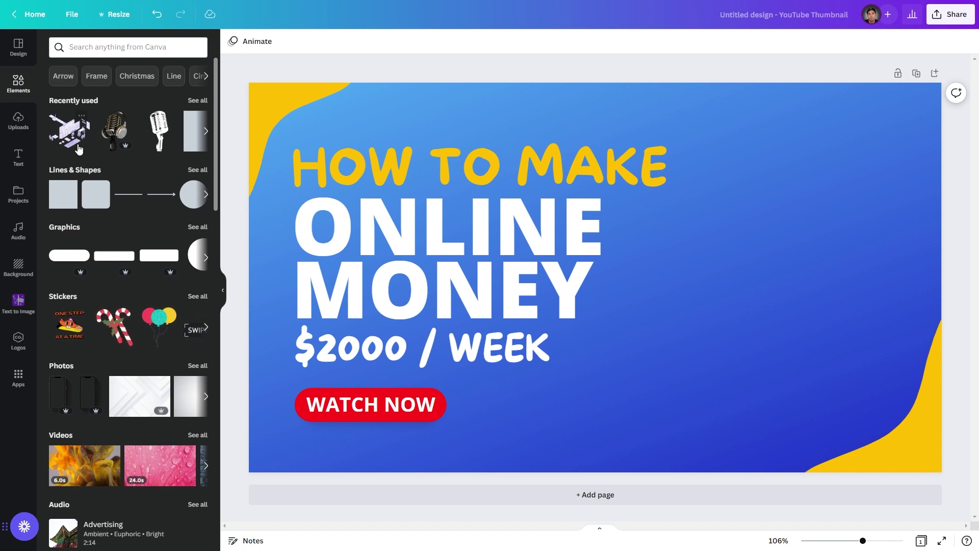
scroll(78, 148, down, 8)
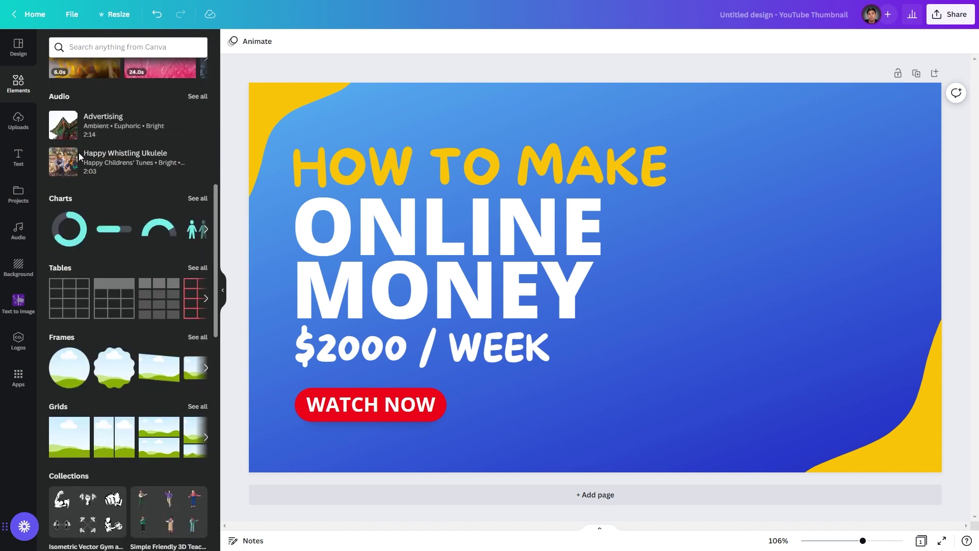
scroll(78, 151, down, 10)
scroll(88, 165, up, 18)
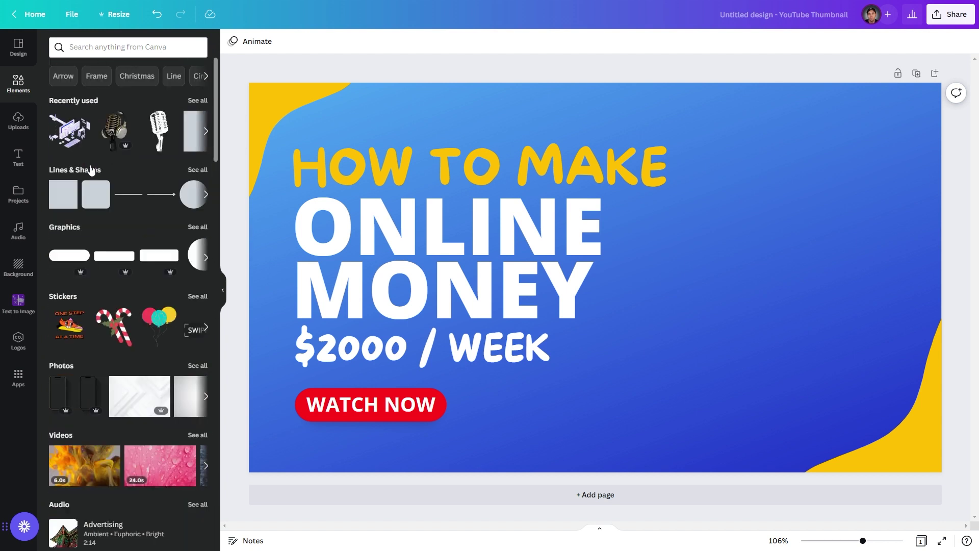
click(103, 52)
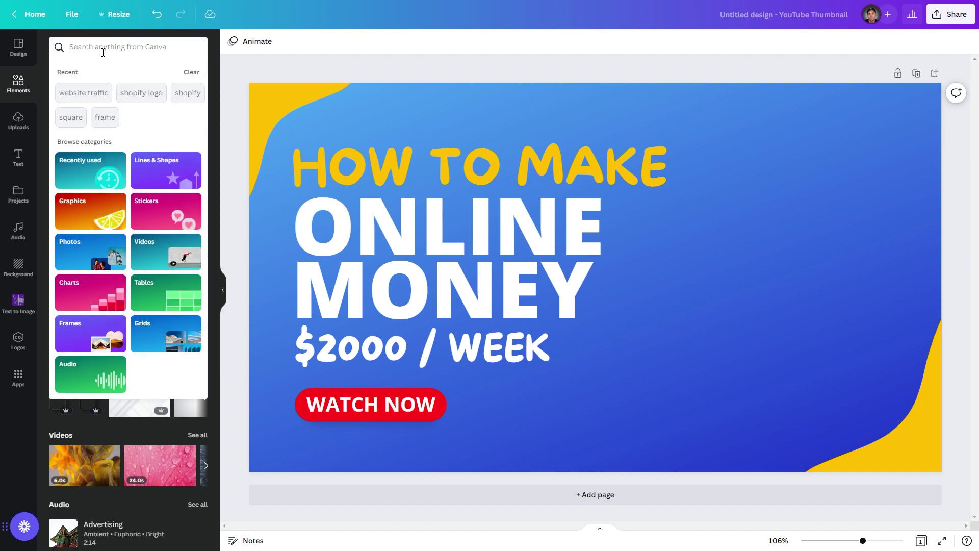
text(money)
key(Return)
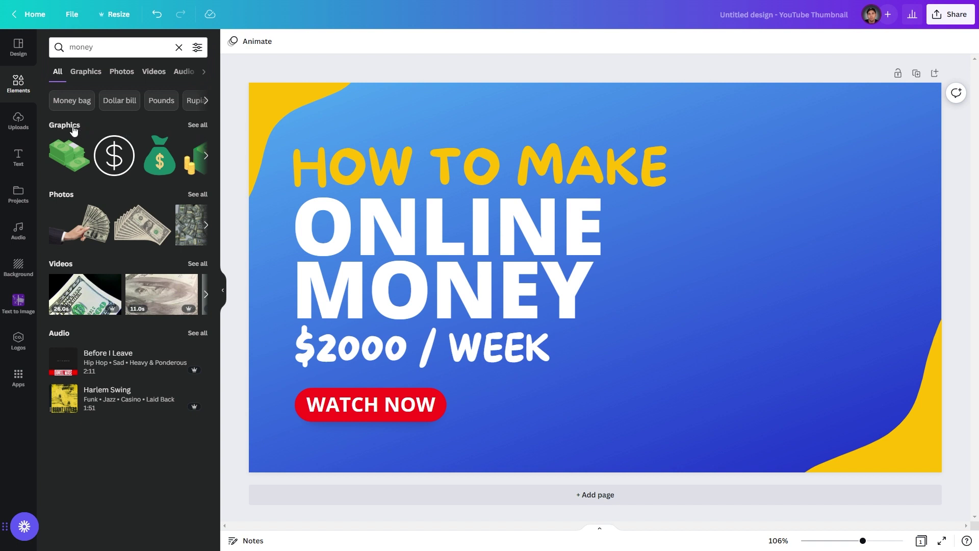
click(197, 126)
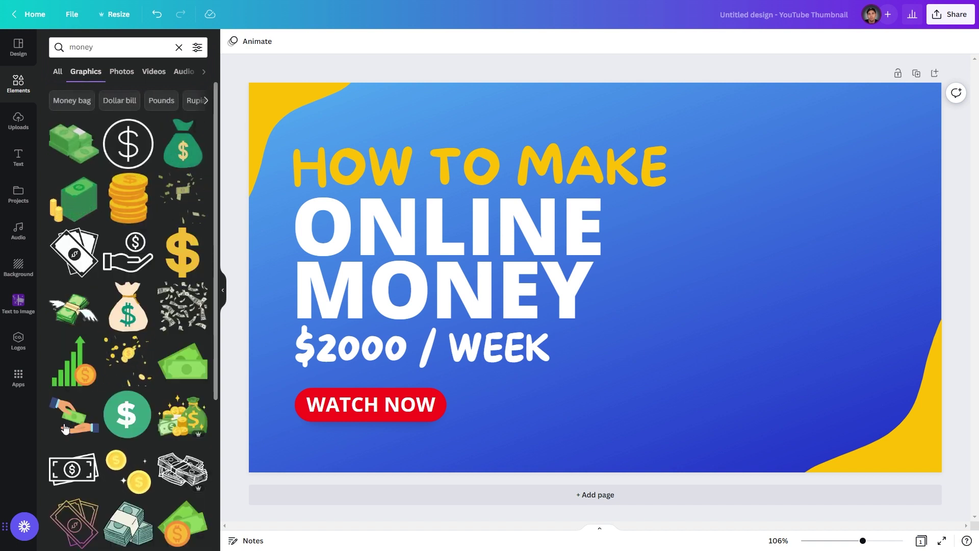
click(126, 312)
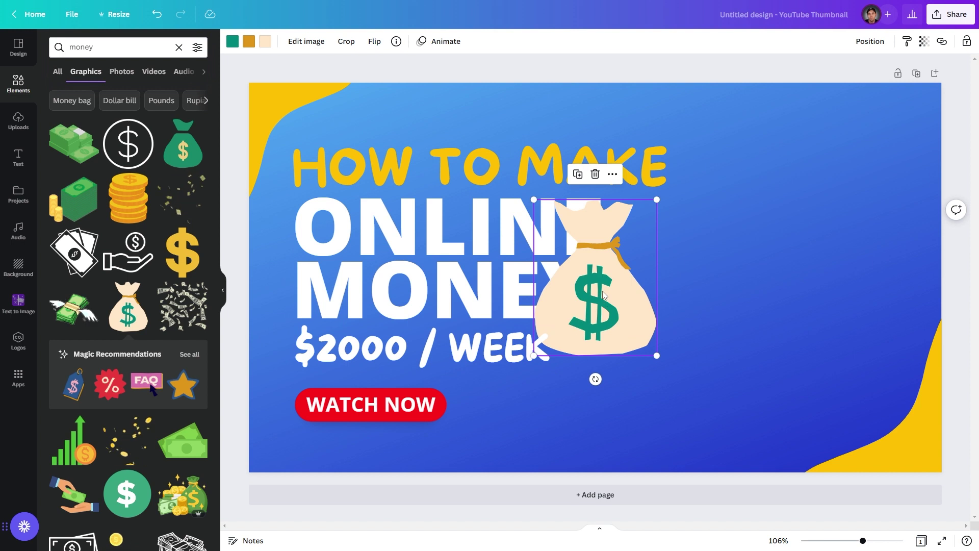
Place the money bag beside the end of the "$2000 / WEEK" line and tilt it slightly clockwise
drag(603, 294, 653, 377)
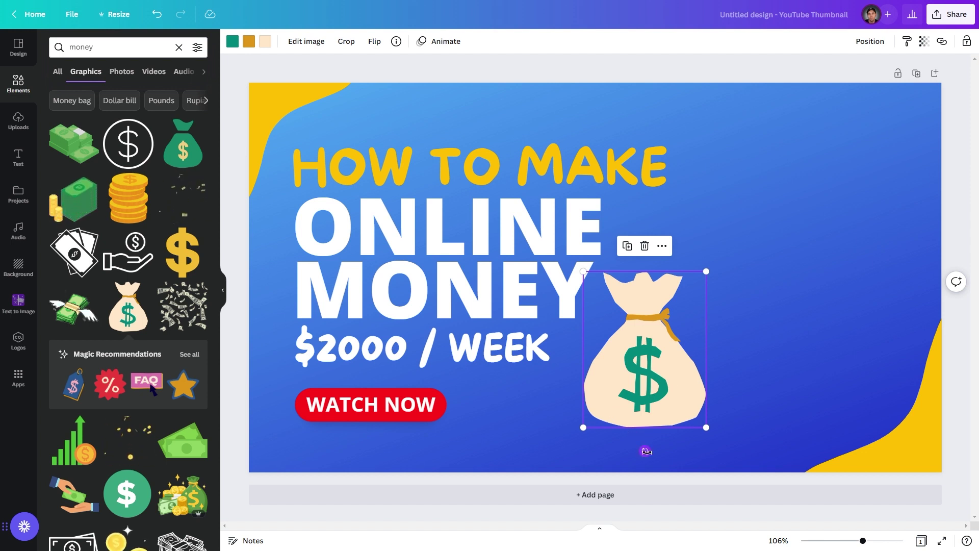
drag(646, 451, 624, 447)
click(727, 408)
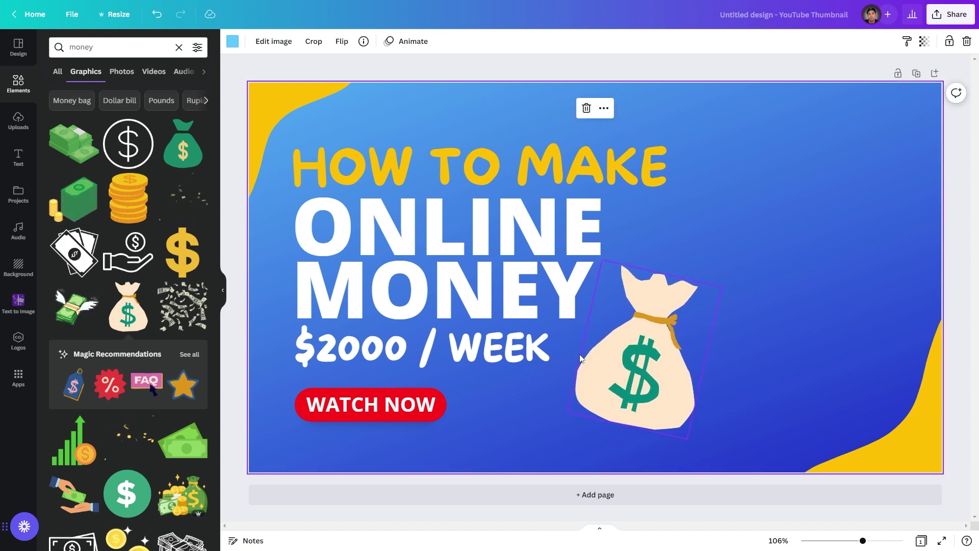
click(611, 348)
drag(622, 446, 630, 447)
click(701, 333)
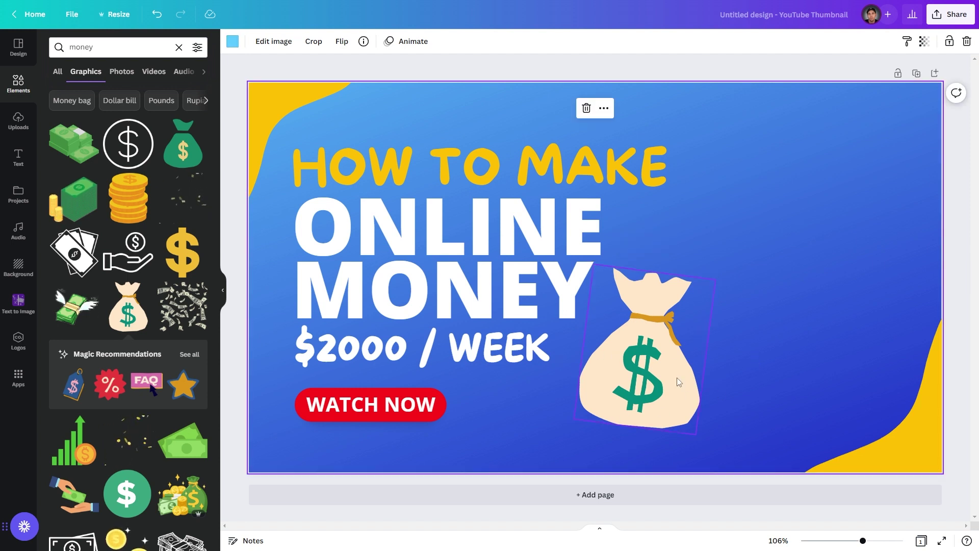
click(659, 362)
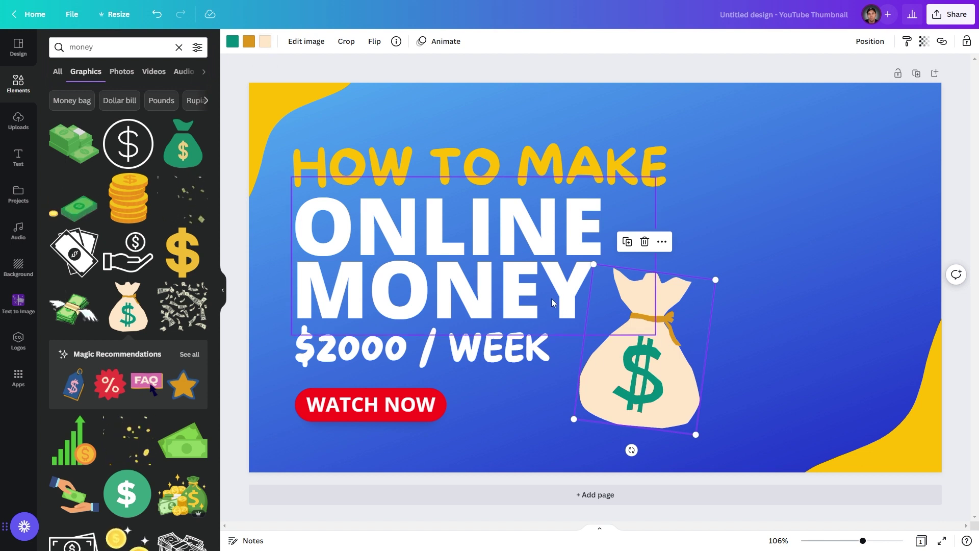
click(811, 376)
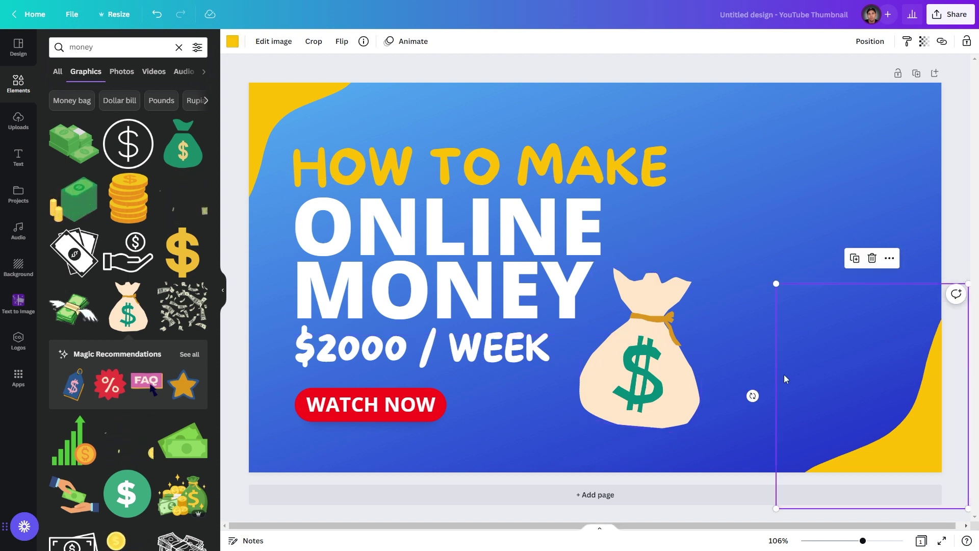
Search the graphics for "arrow" and add the thick white curved arrow whose head points down
click(108, 47)
text(a)
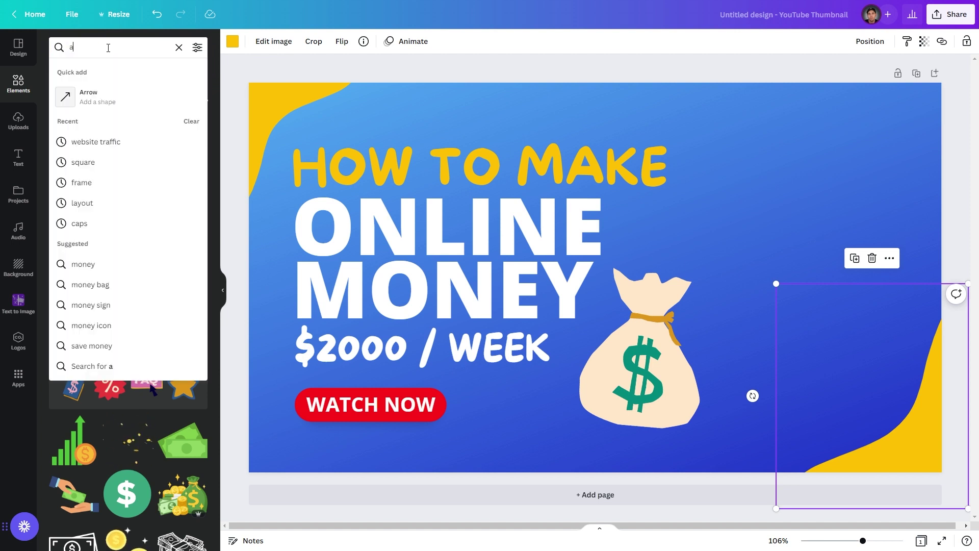
text(rrow)
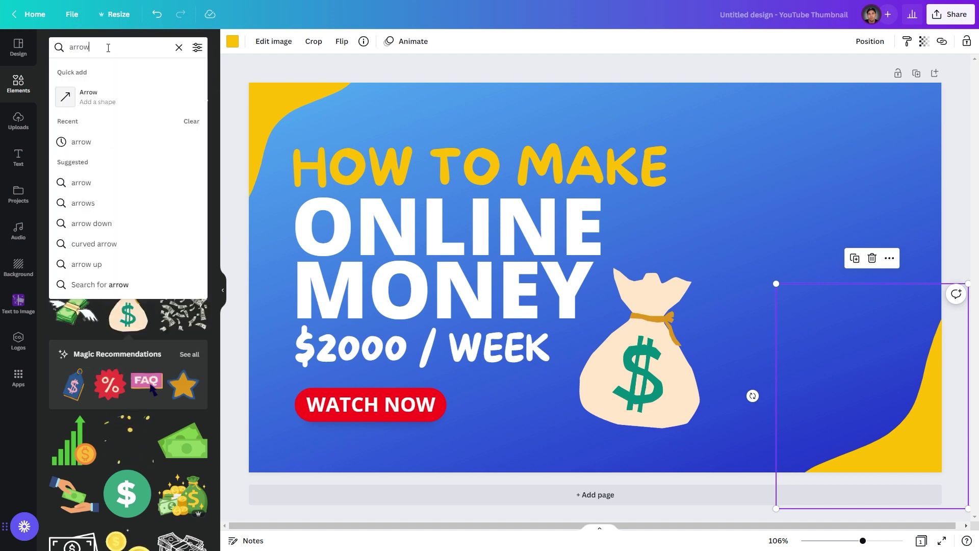
key(Return)
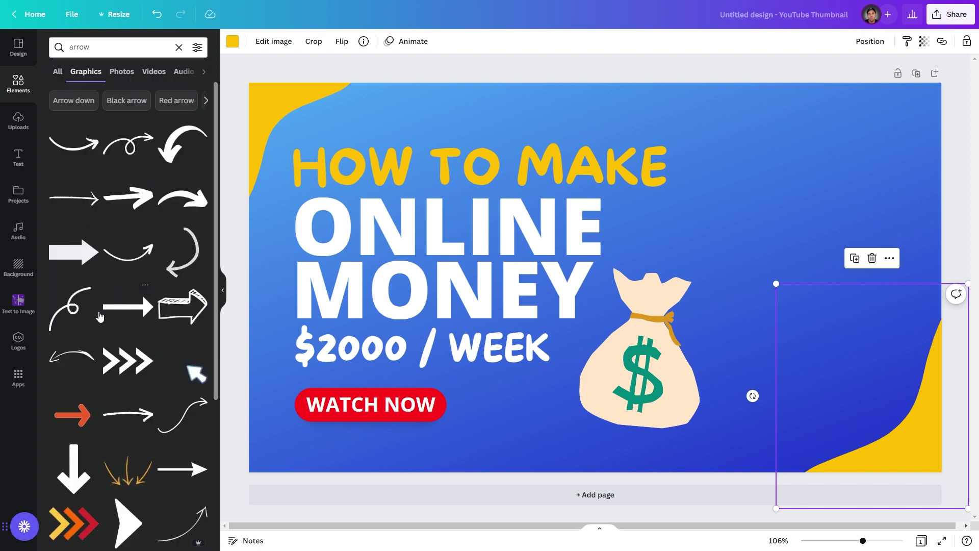
click(182, 144)
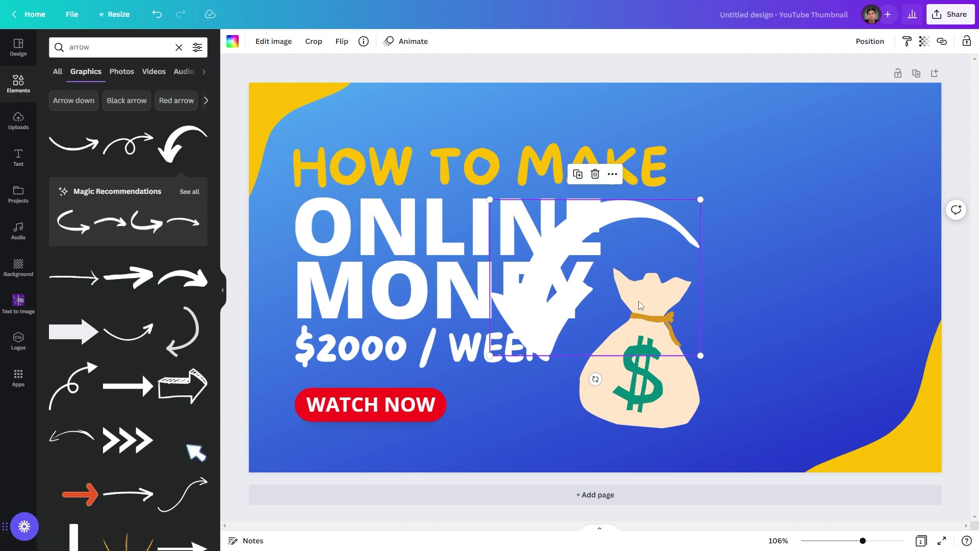
Rotate the white arrow a quarter turn clockwise, shrink it and place it above the money bag, pointing at the word ONLINE
drag(615, 231, 806, 181)
drag(787, 329, 606, 245)
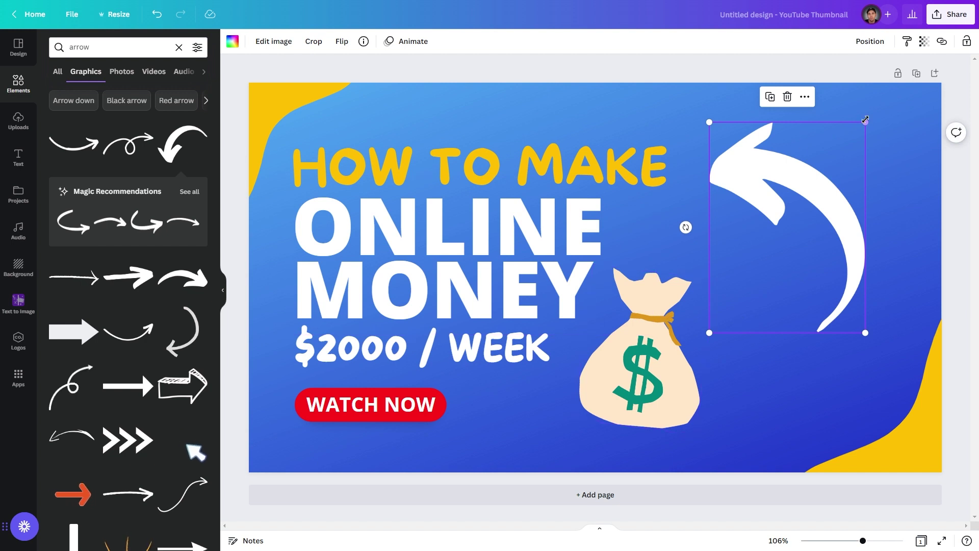
drag(865, 123, 800, 226)
drag(741, 284, 658, 263)
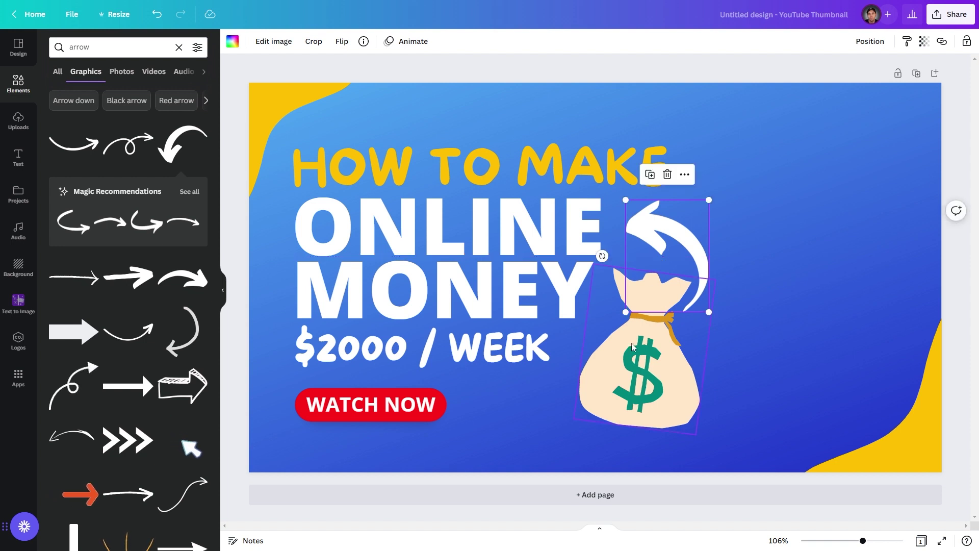
click(740, 342)
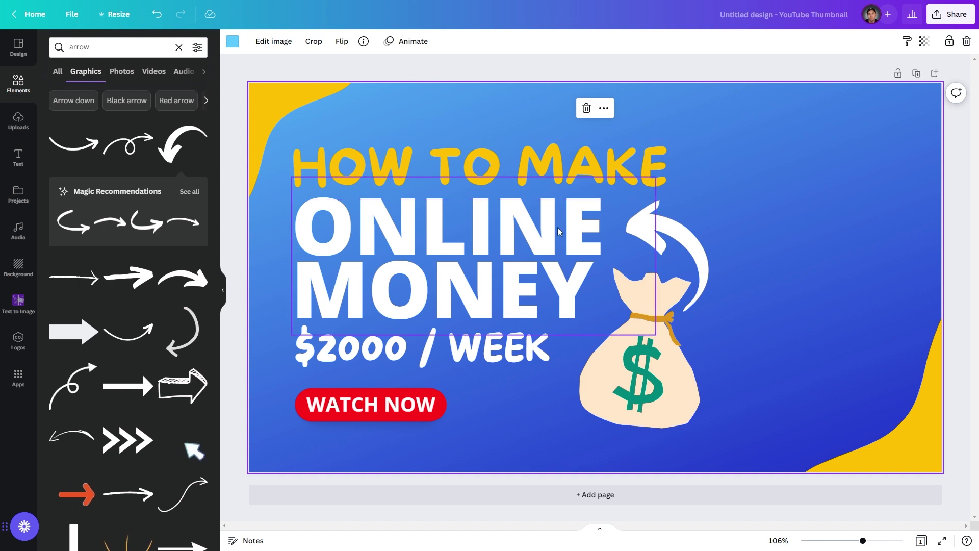
Try an underline on the "ONLINE MONEY" text and remove it again
click(449, 166)
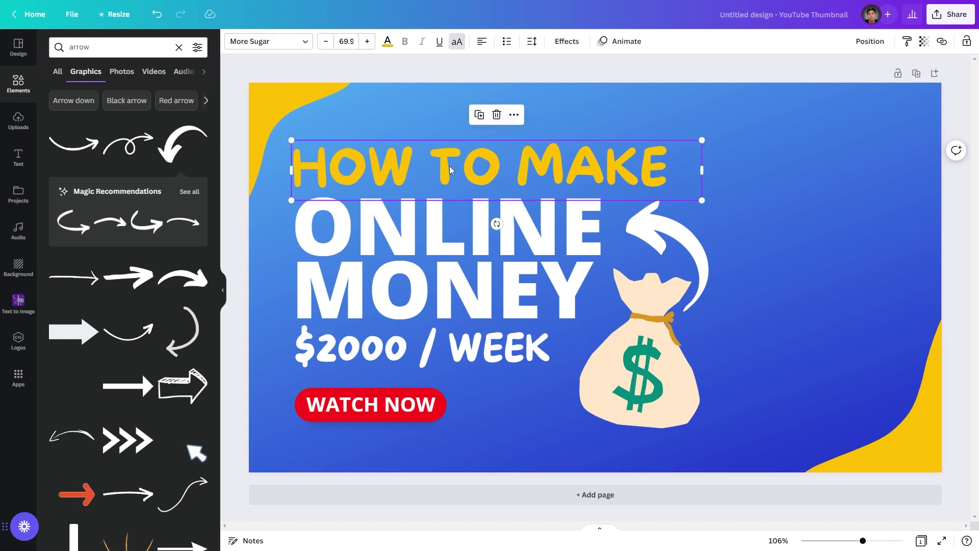
click(426, 265)
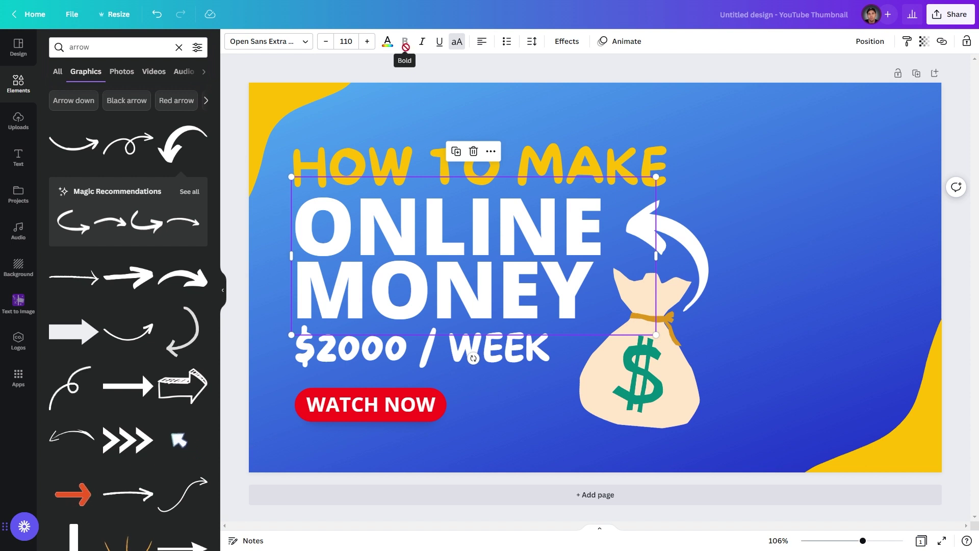
click(442, 46)
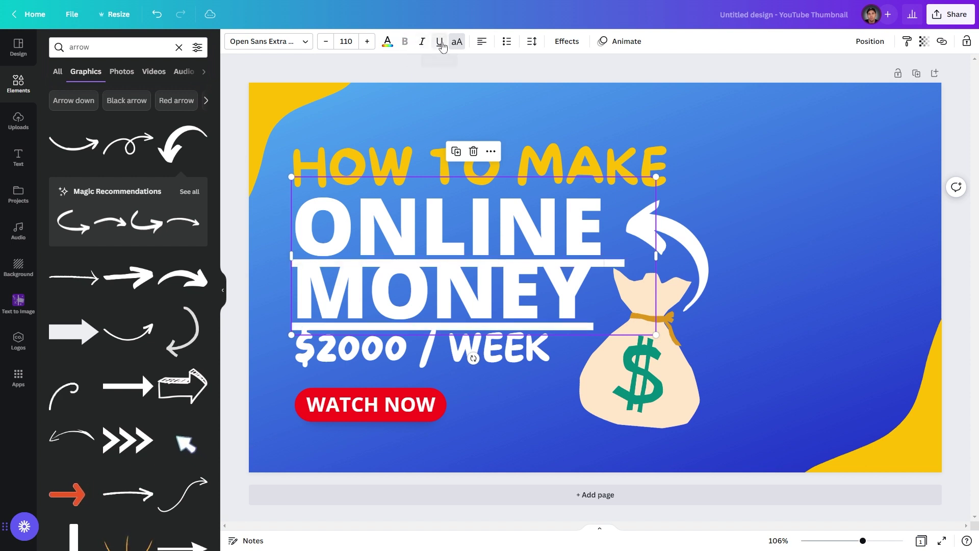
click(442, 45)
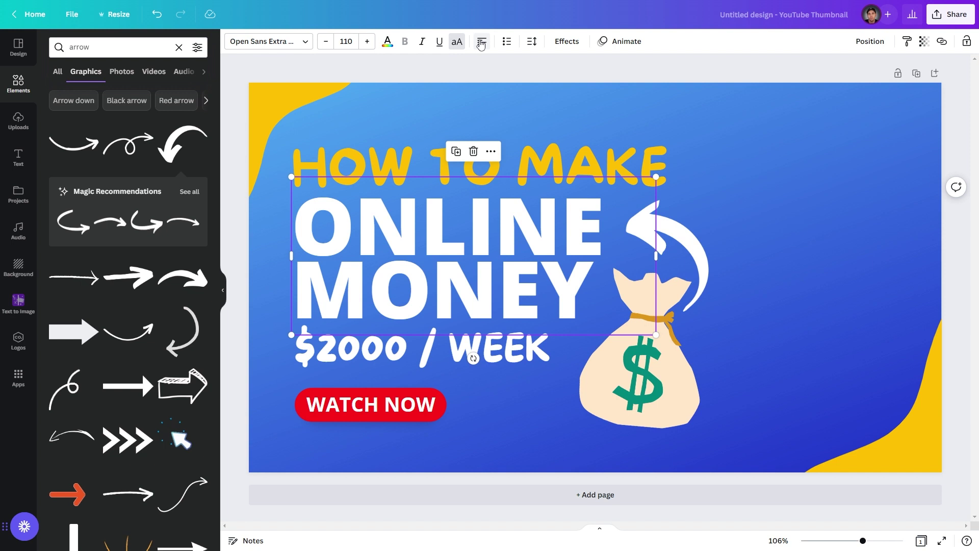
Try bulleted and numbered list formatting on the "ONLINE MONEY" text and turn the list off again
click(507, 43)
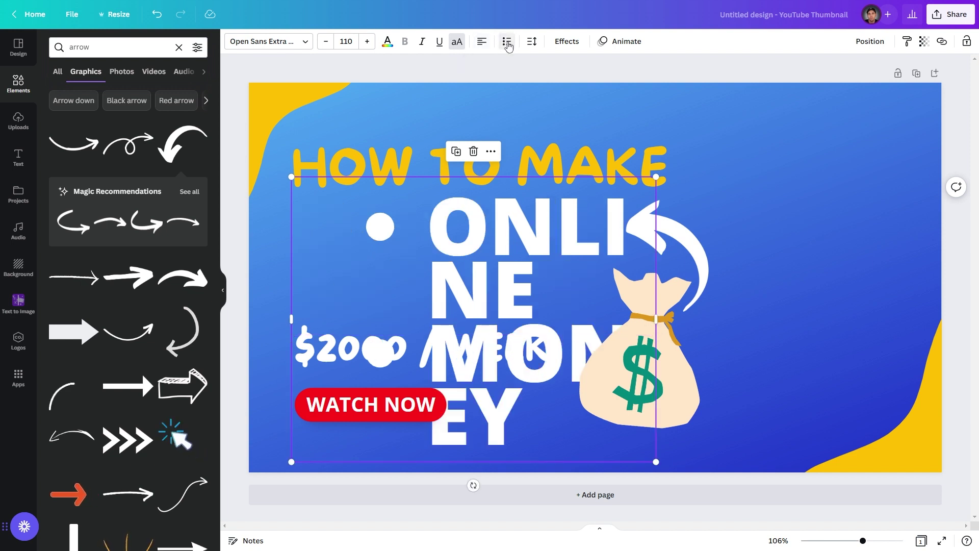
click(508, 43)
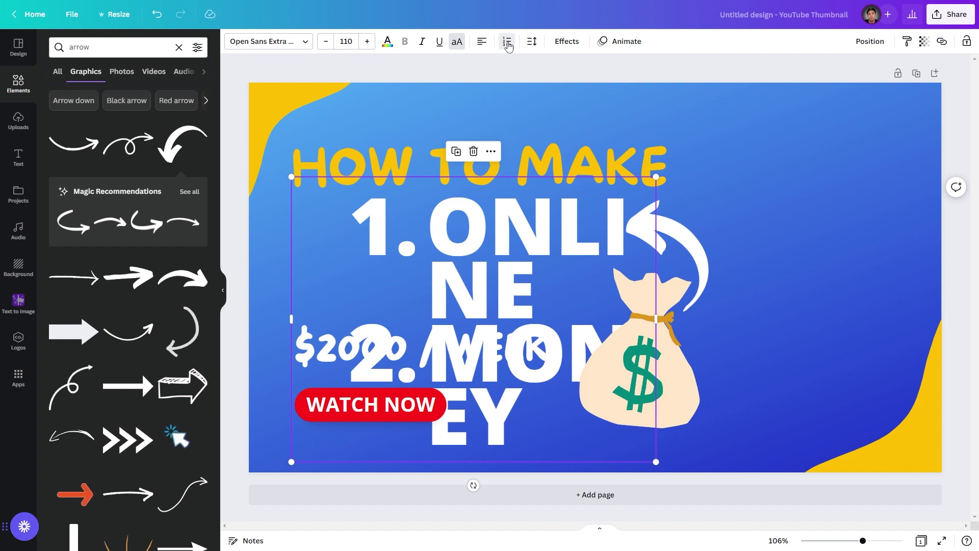
click(507, 43)
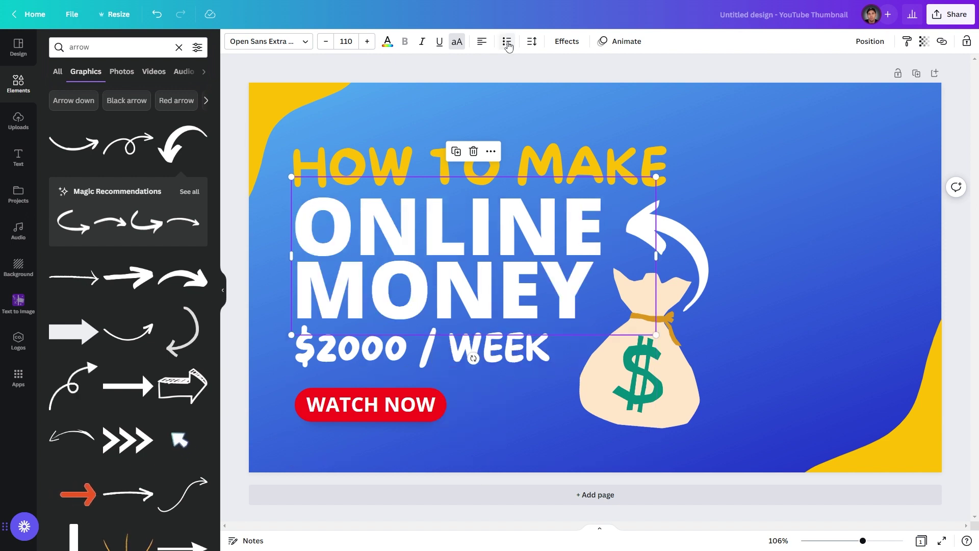
Look at the letter and line spacing options of the "ONLINE MONEY" text and open its text effects
click(539, 47)
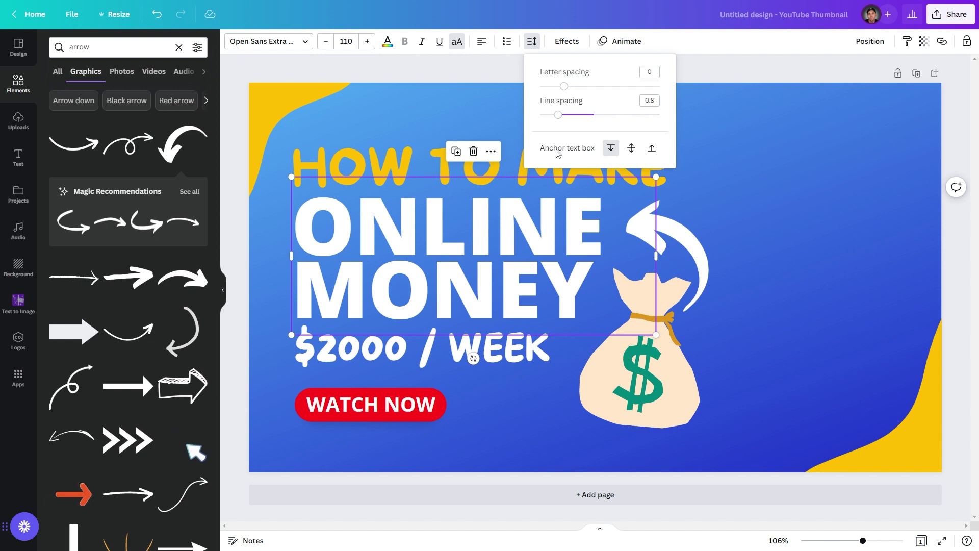
click(563, 46)
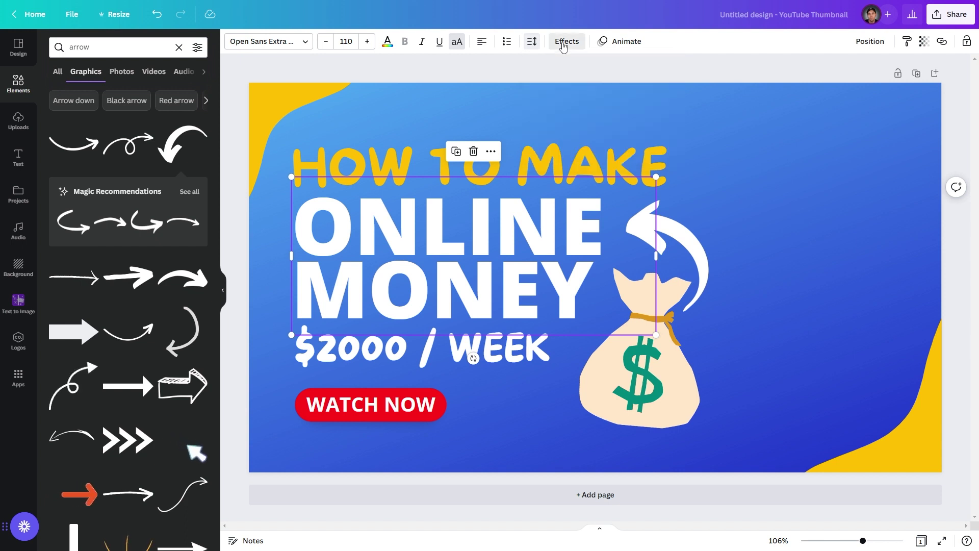